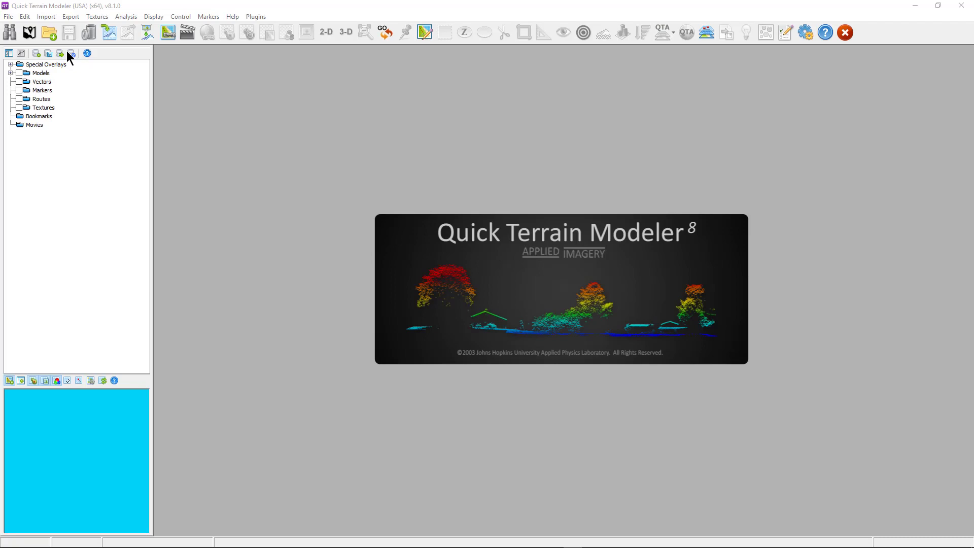
Load the Brisol.laz drone point cloud of the river valley into the viewer
click(51, 32)
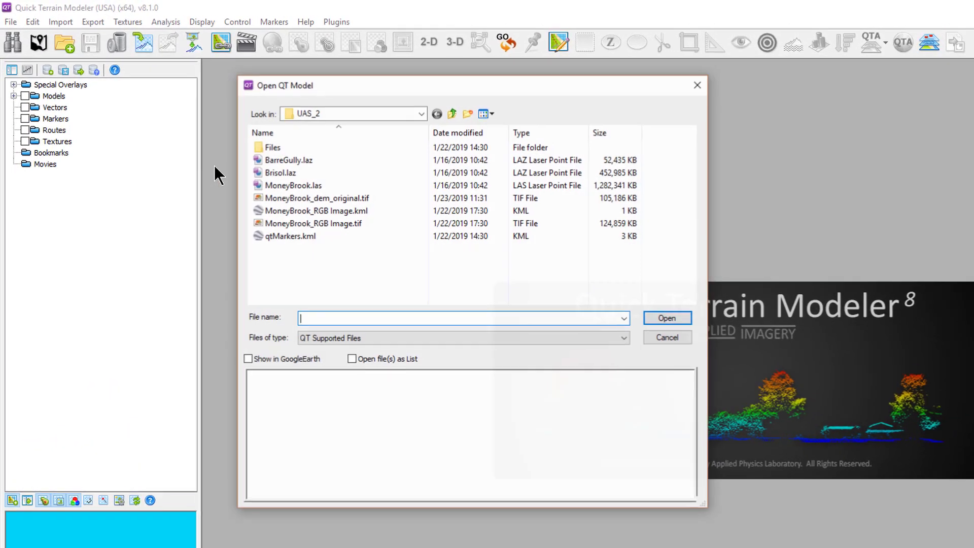
click(257, 173)
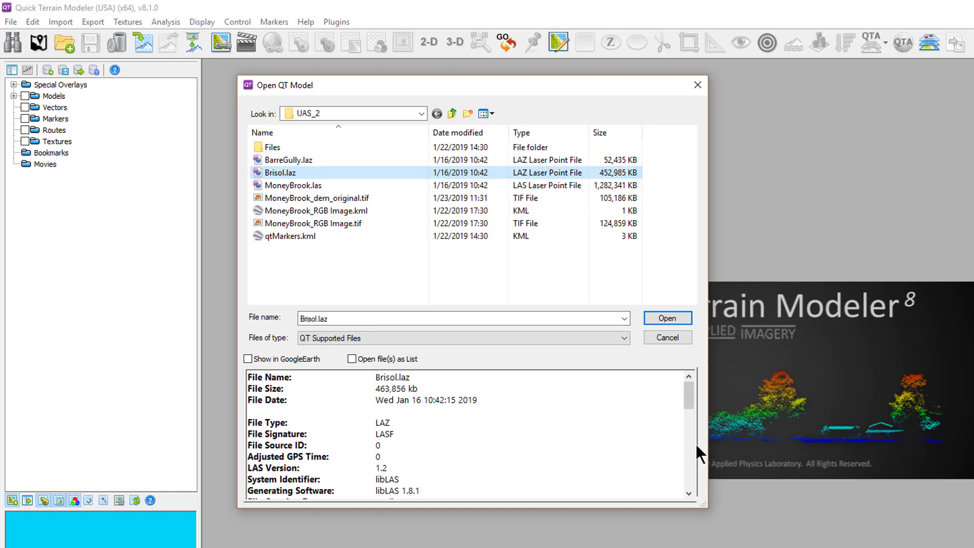
drag(689, 396, 695, 491)
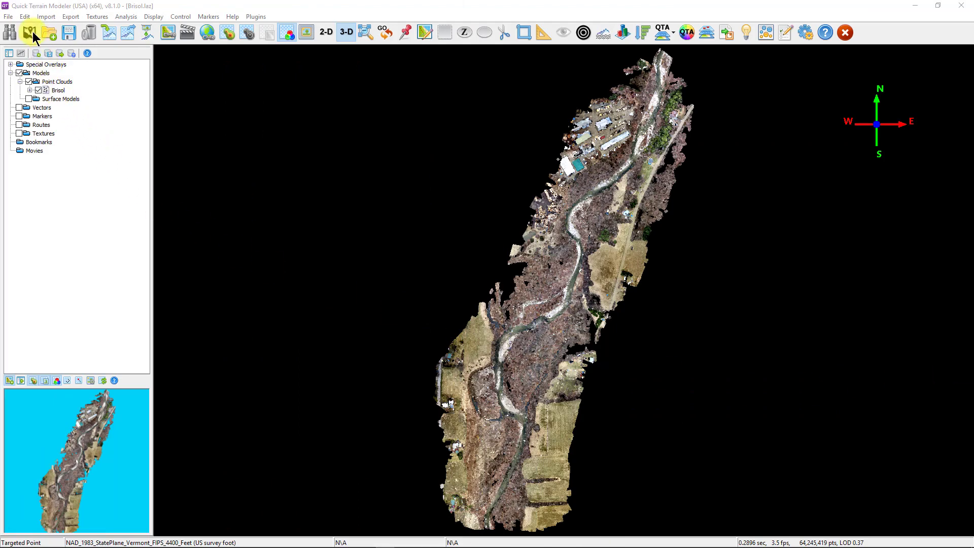
Start relabelling the Brisol model's native coordinate system from Georegister Model
click(26, 17)
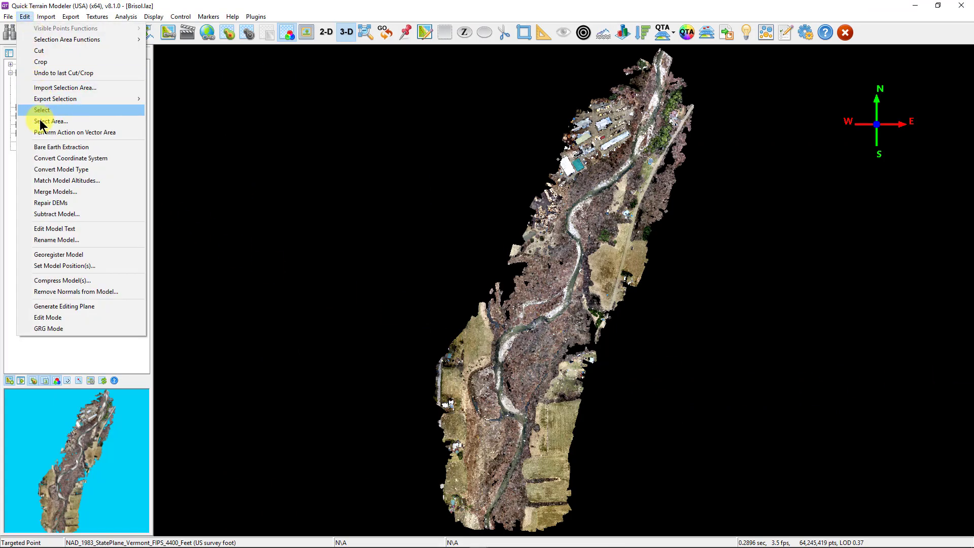
click(61, 265)
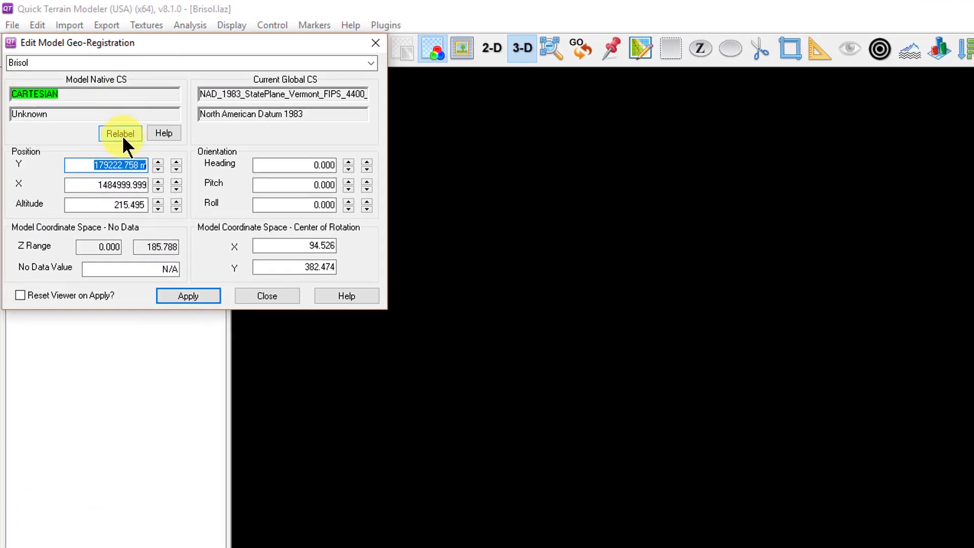
click(123, 135)
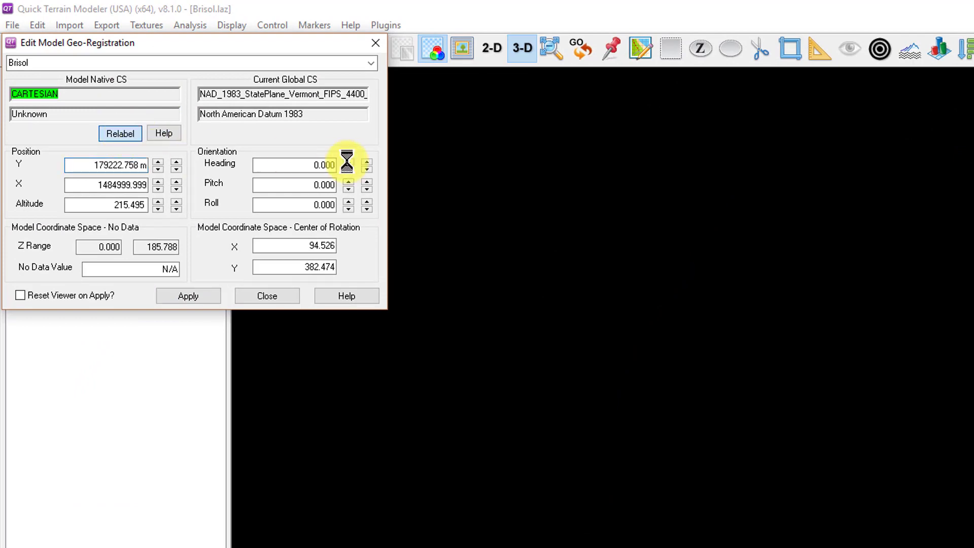
mouse_move(320, 61)
mouse_down()
mouse_move(532, 27)
mouse_move(742, 50)
mouse_up()
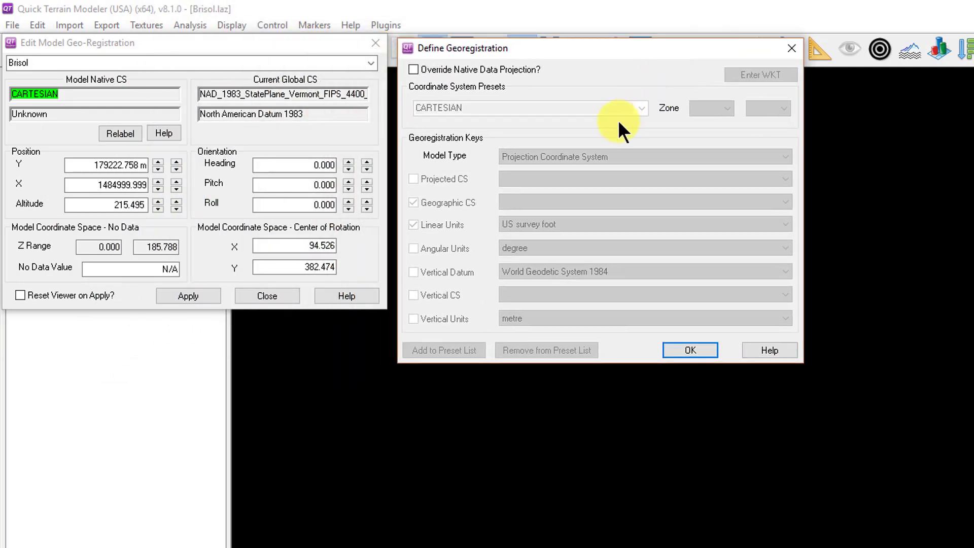
Override the native projection with the NAD83 / Vermont projected coordinate system and confirm
click(414, 70)
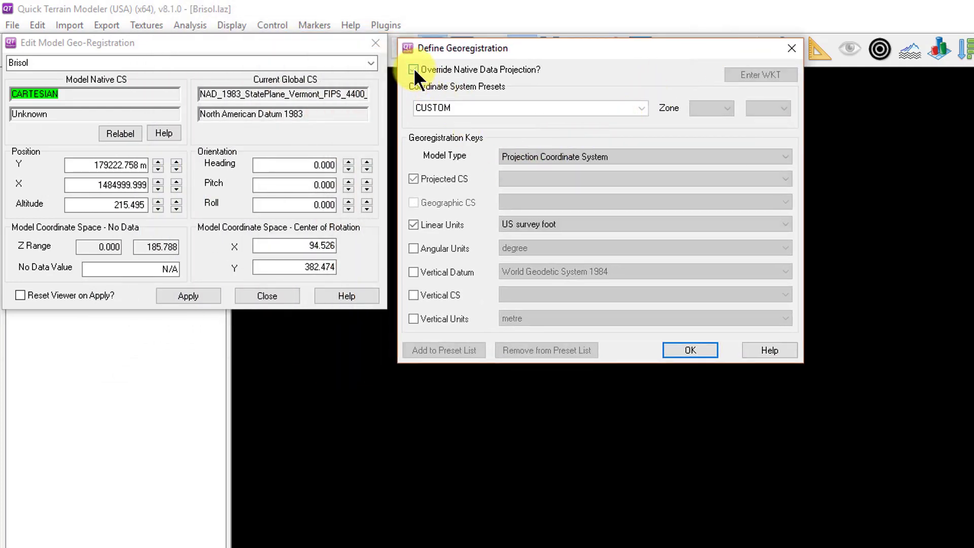
click(414, 178)
click(647, 179)
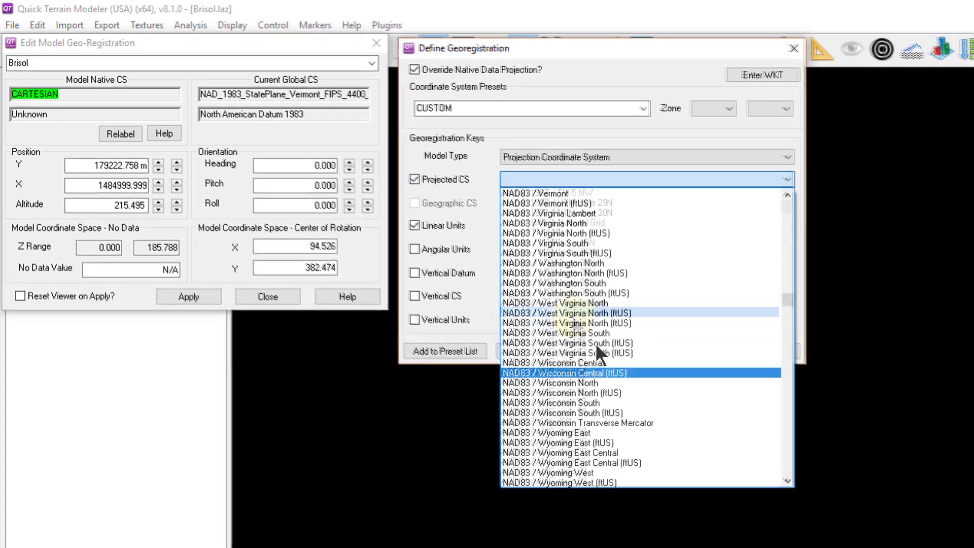
click(557, 195)
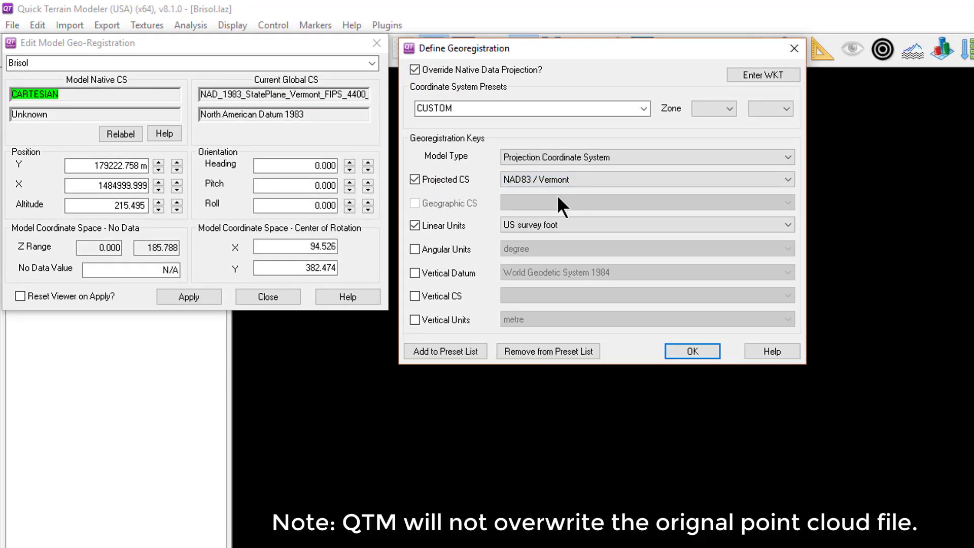
click(691, 351)
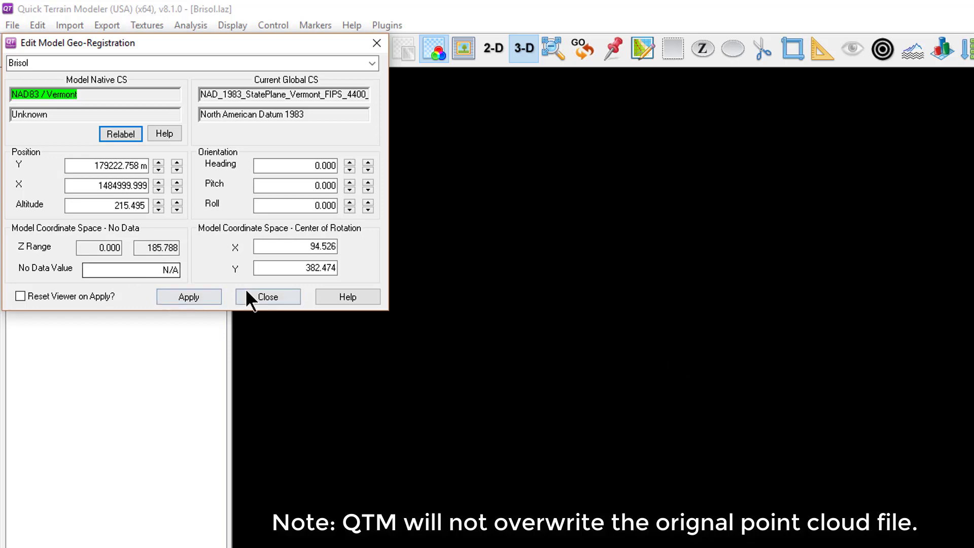
click(259, 297)
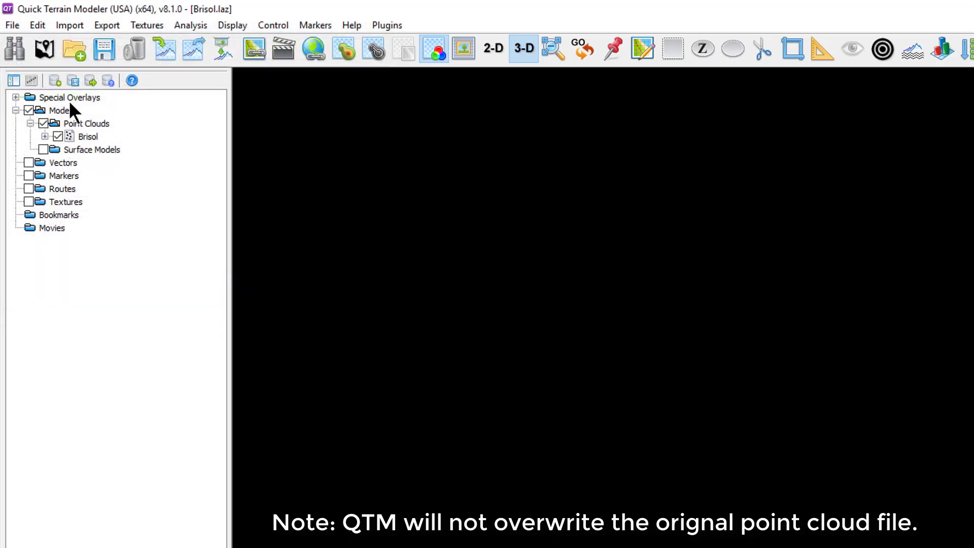
Bring up the georegistration tool and move its window aside for the riverside view
click(37, 25)
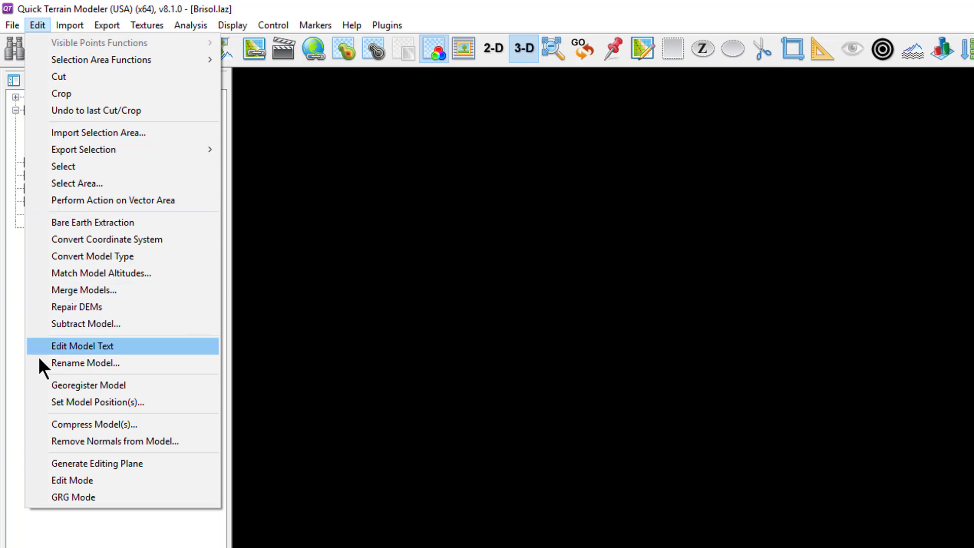
click(89, 385)
mouse_move(132, 67)
mouse_down()
mouse_move(209, 62)
mouse_move(372, 121)
mouse_up()
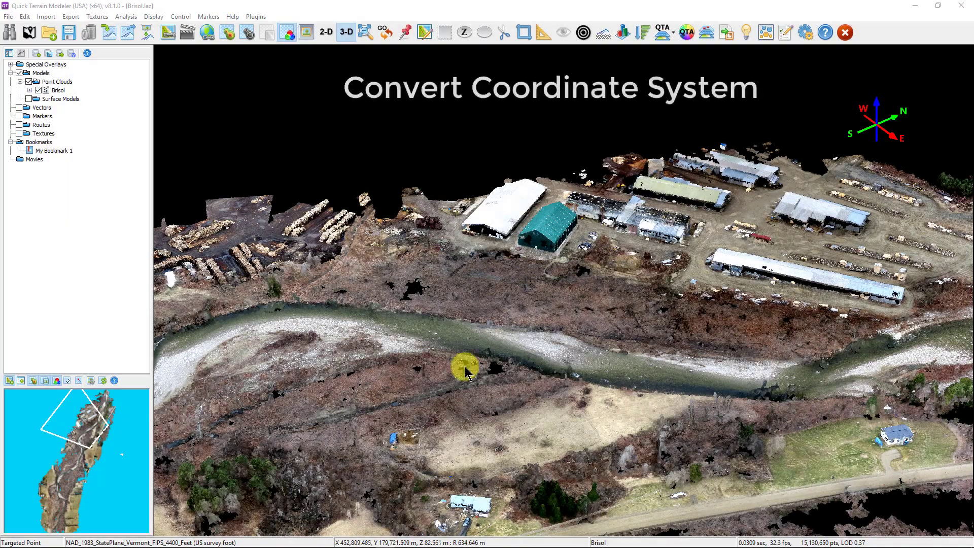
Start converting the model's coordinate system from the Edit functions
click(24, 17)
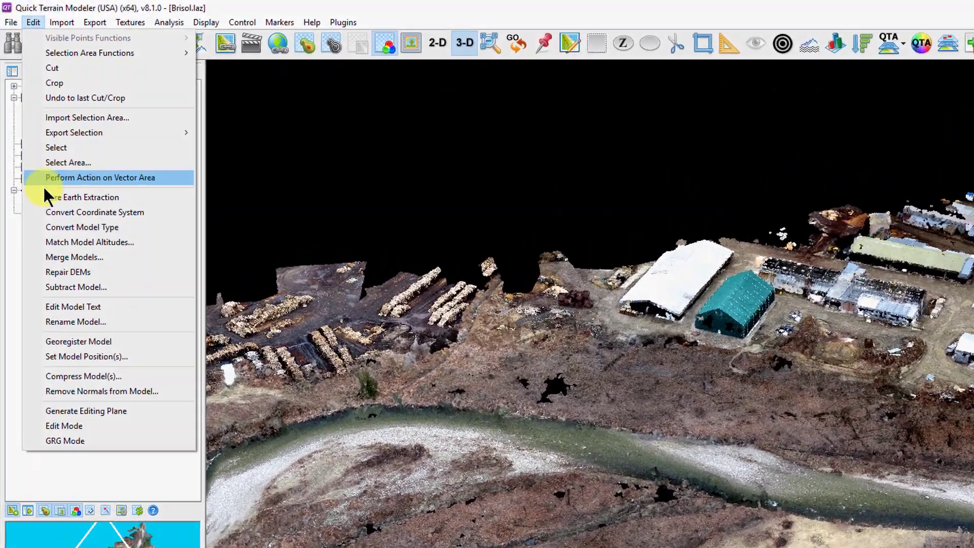
click(94, 211)
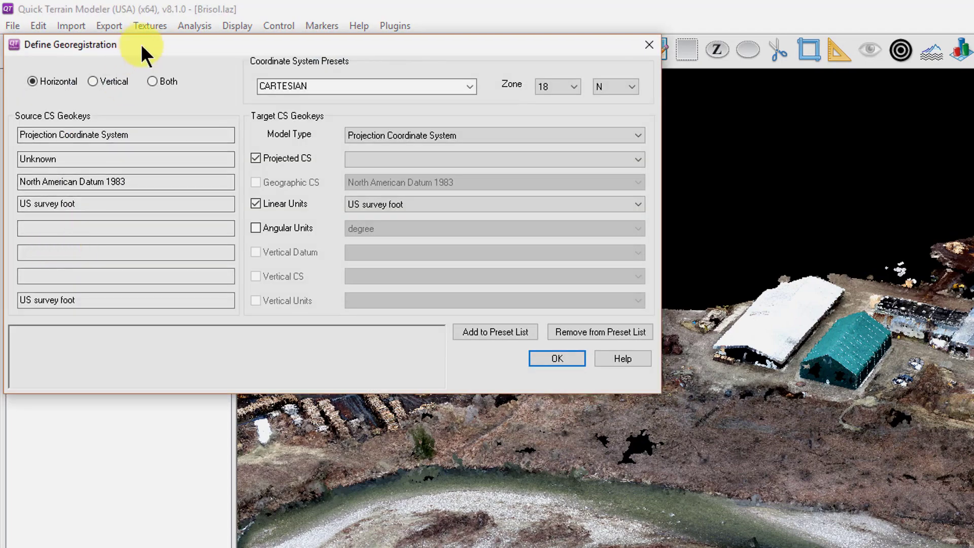
drag(141, 44, 211, 66)
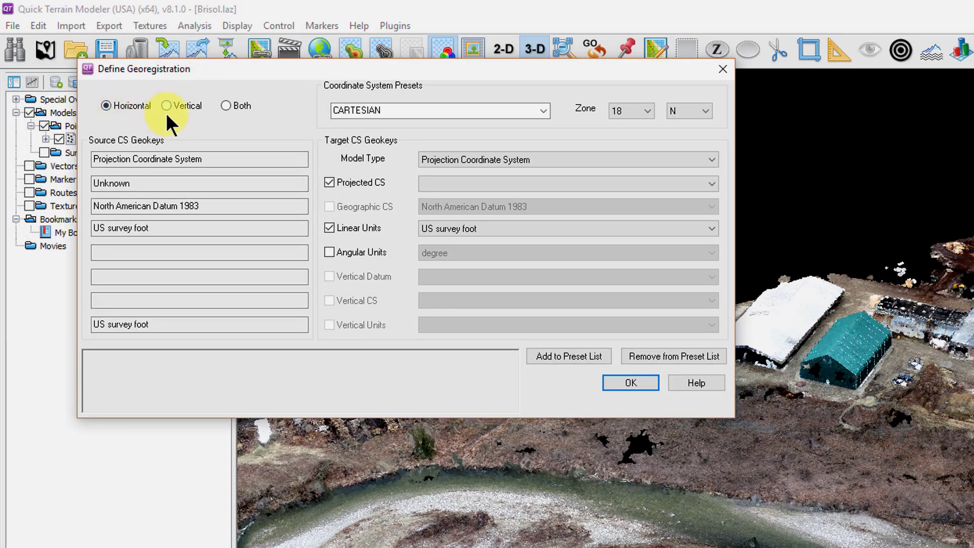
Apply the CARTESIAN preset and keep Geocentric as the target model type
click(544, 111)
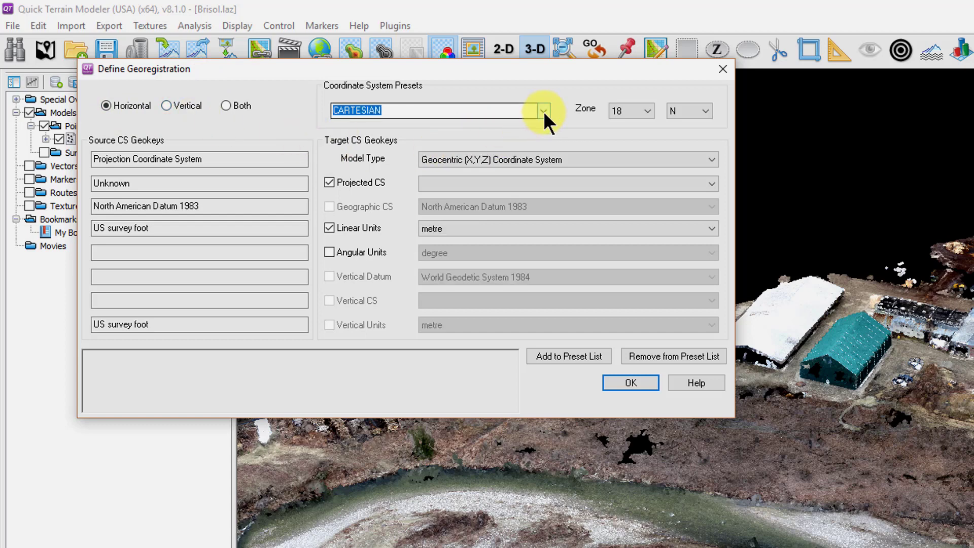
click(544, 112)
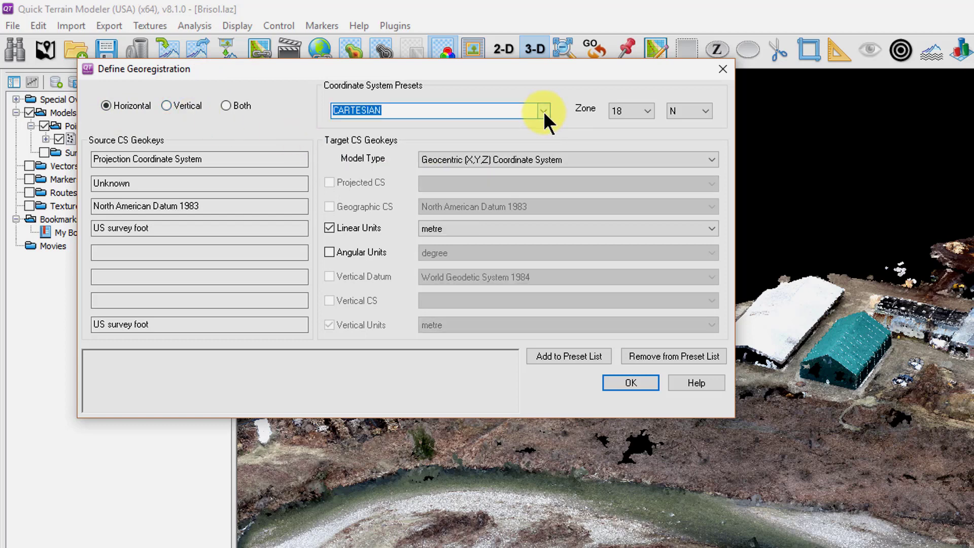
click(705, 161)
click(705, 161)
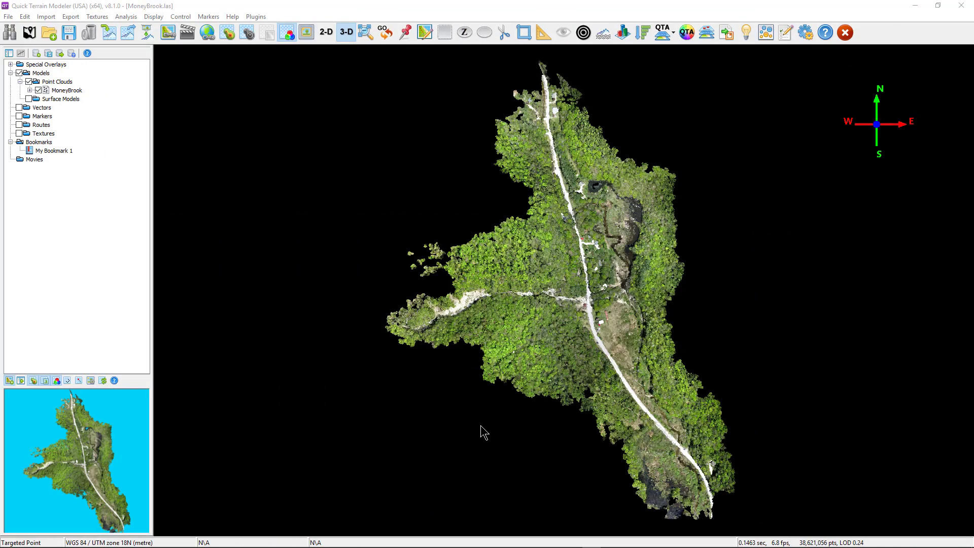
Orbit to a side-on view and draw the cloud with an enlarged fixed point size
mouse_move(482, 432)
mouse_down()
mouse_move(576, 366)
mouse_move(625, 262)
mouse_up()
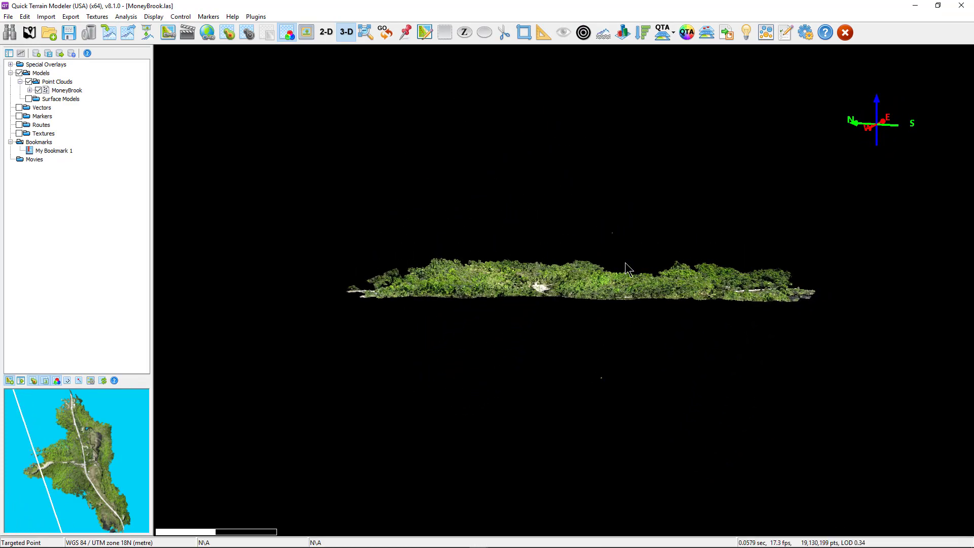
click(766, 32)
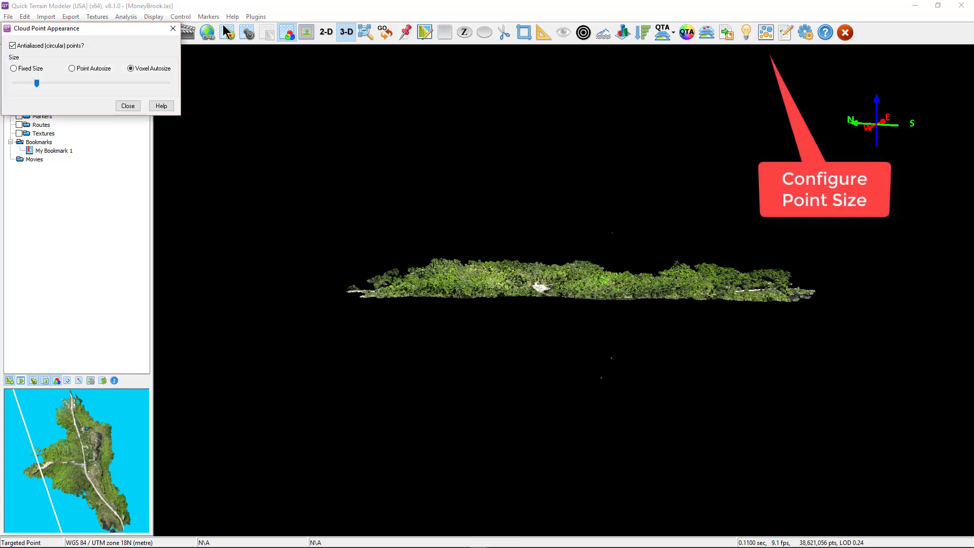
drag(142, 28, 370, 90)
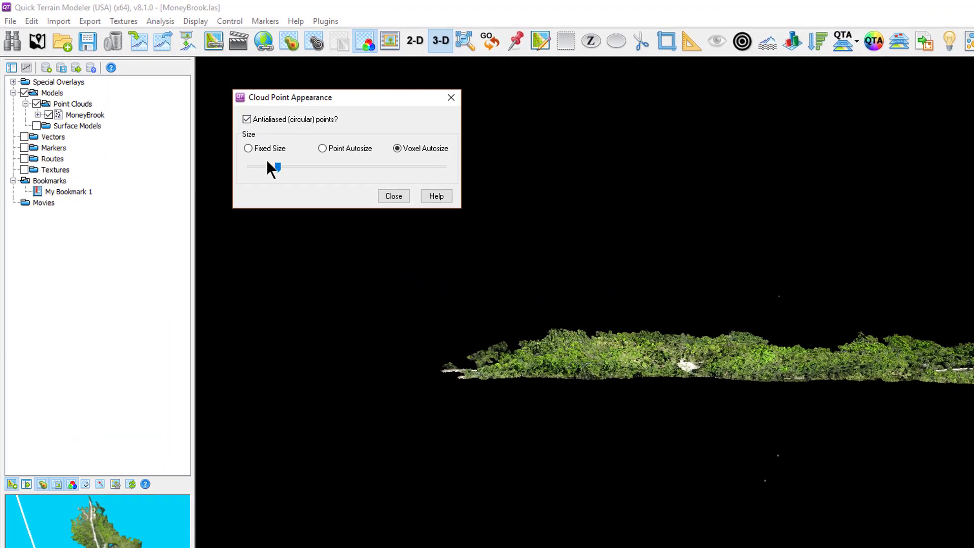
click(273, 150)
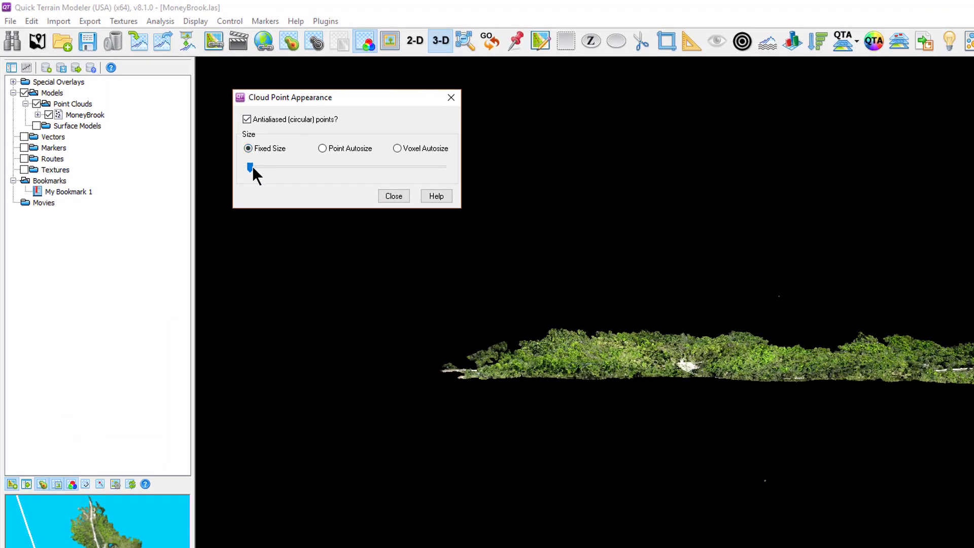
drag(251, 165, 403, 171)
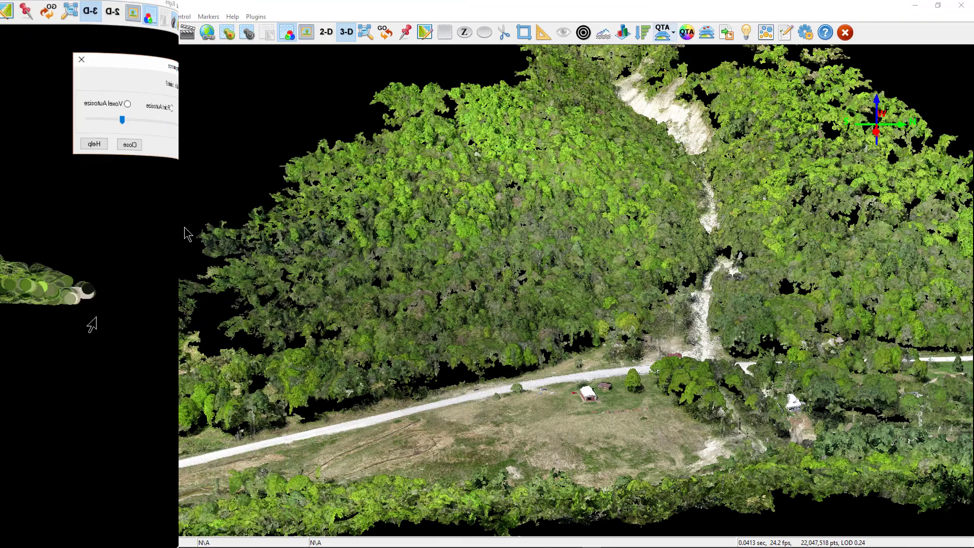
Generate grid statistics on a 1 m spacing, calculating point density across the grid
click(126, 18)
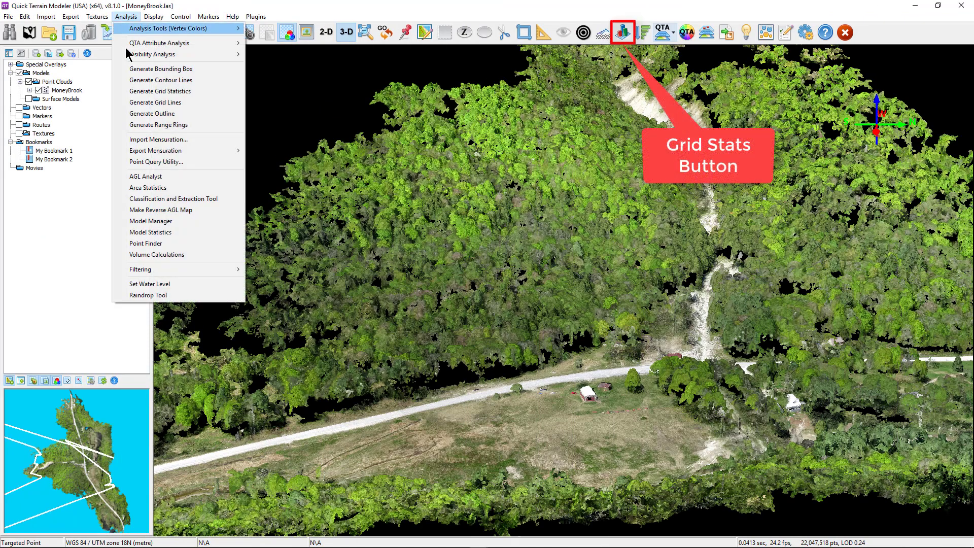
click(136, 95)
drag(166, 36, 320, 78)
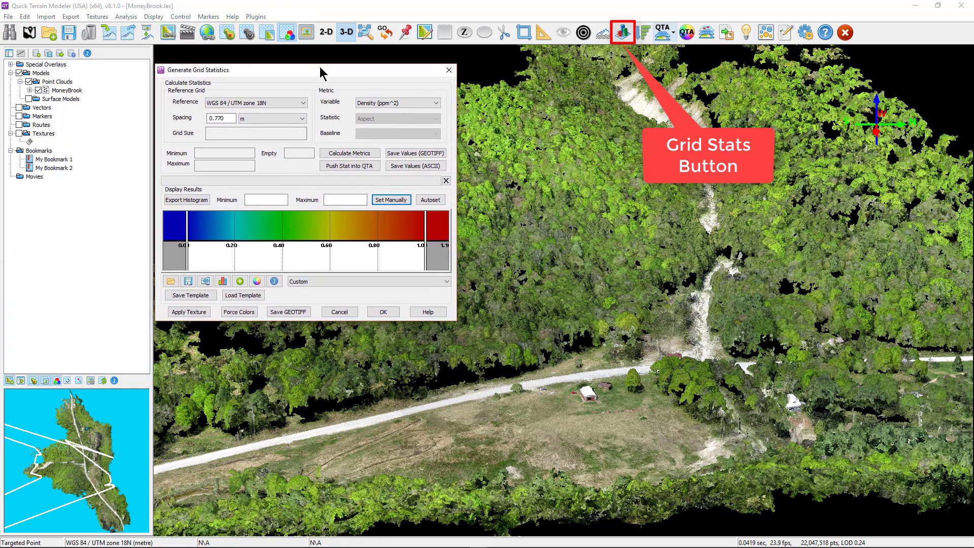
click(229, 117)
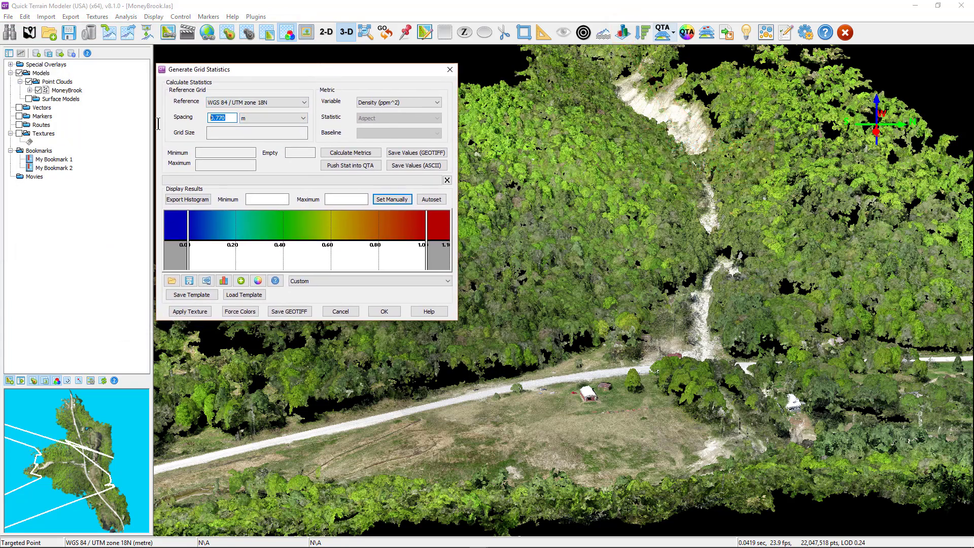
text(1)
click(361, 106)
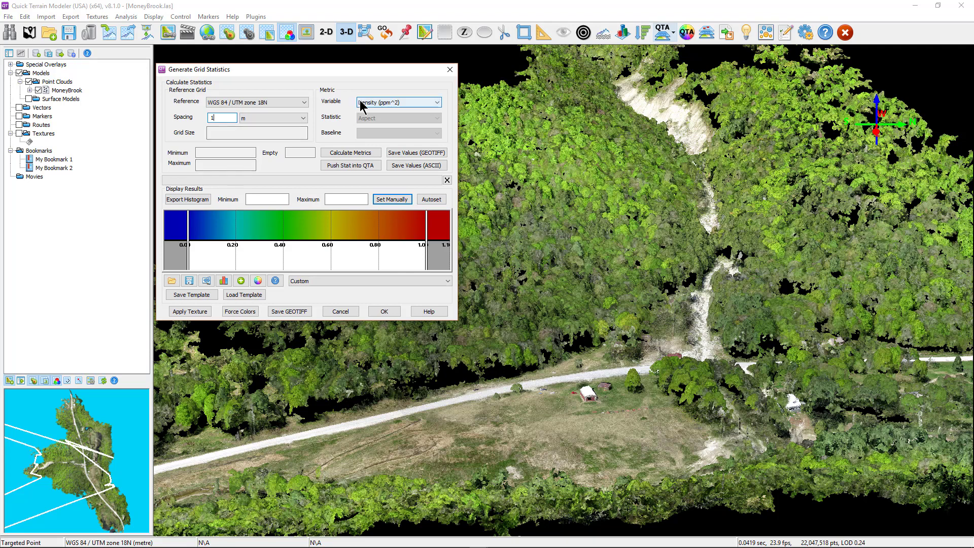
click(348, 153)
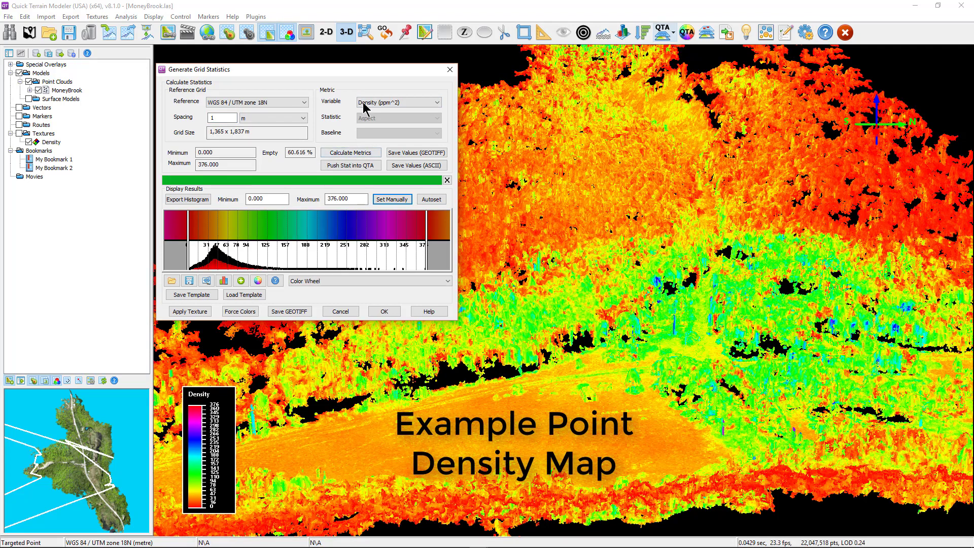
Calculate Z slope aspect and then the number of points per grid cell
click(363, 103)
click(365, 138)
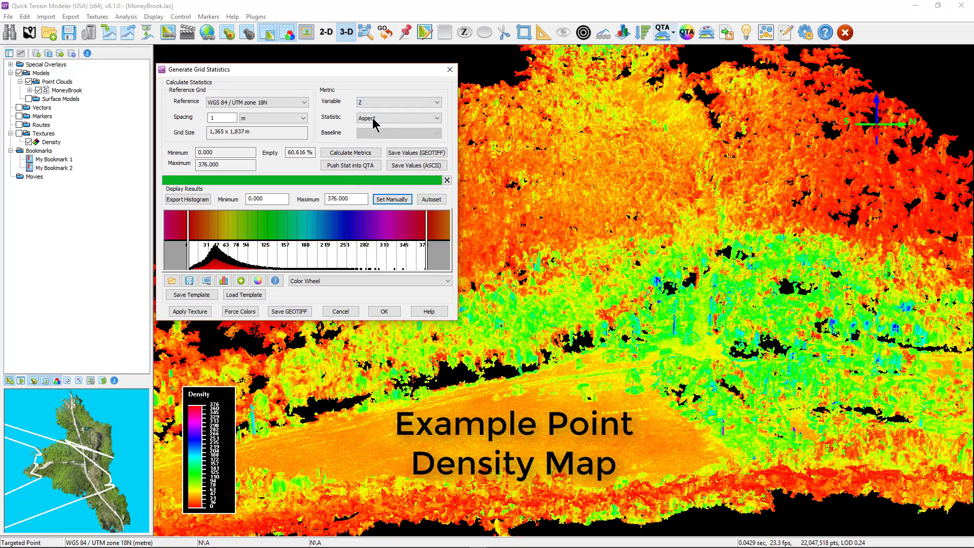
click(374, 118)
click(374, 125)
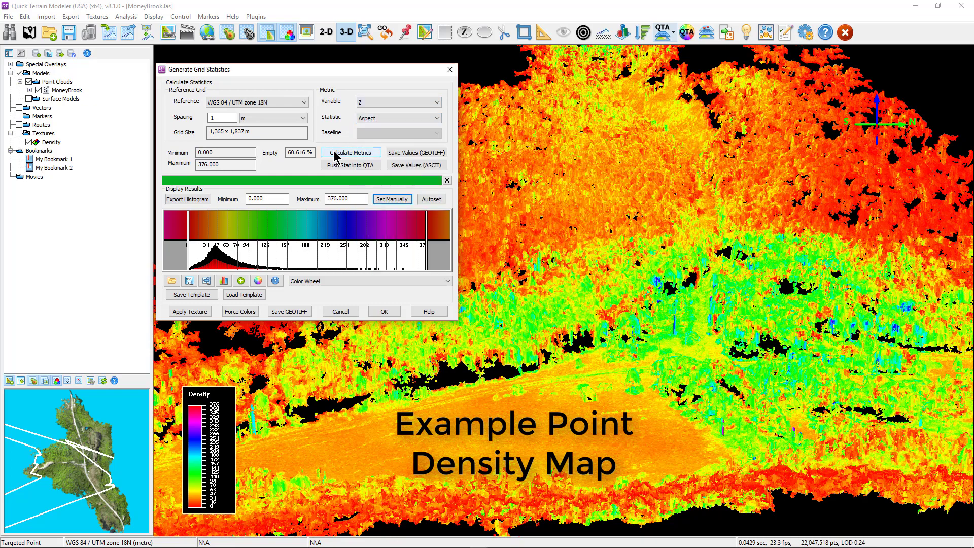
click(333, 154)
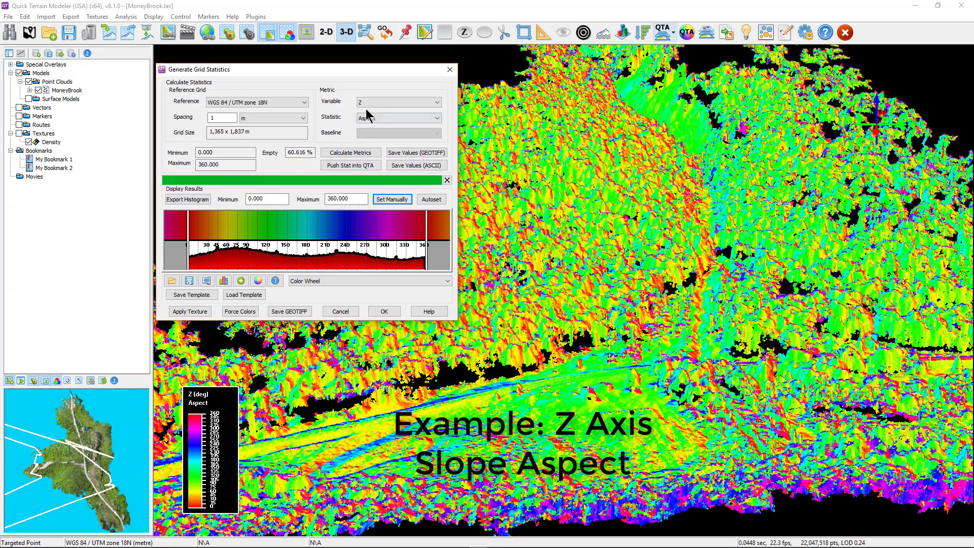
click(398, 102)
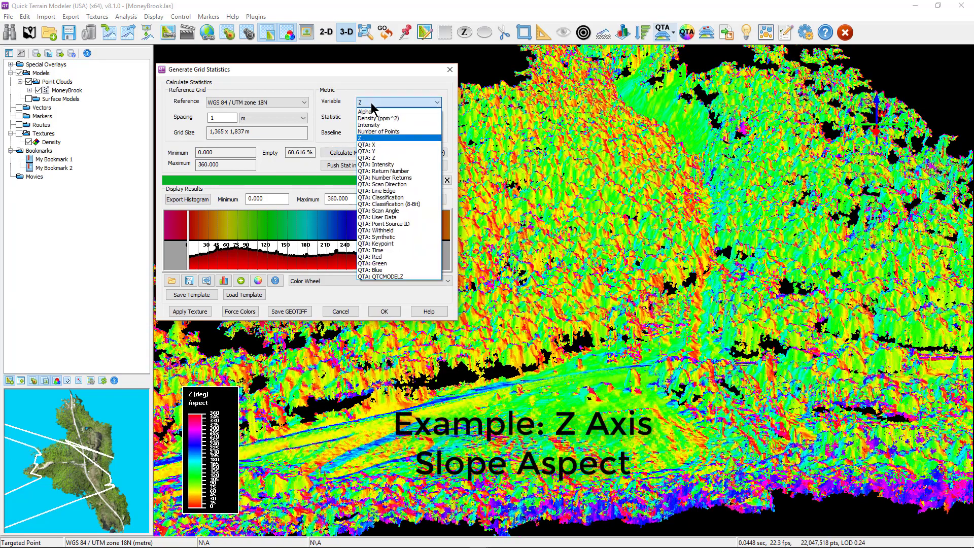
click(380, 110)
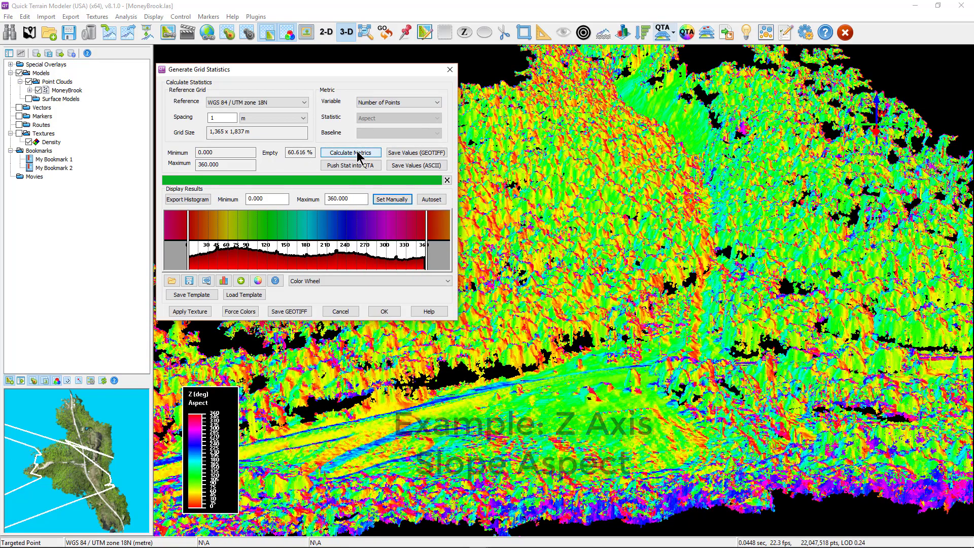
click(358, 154)
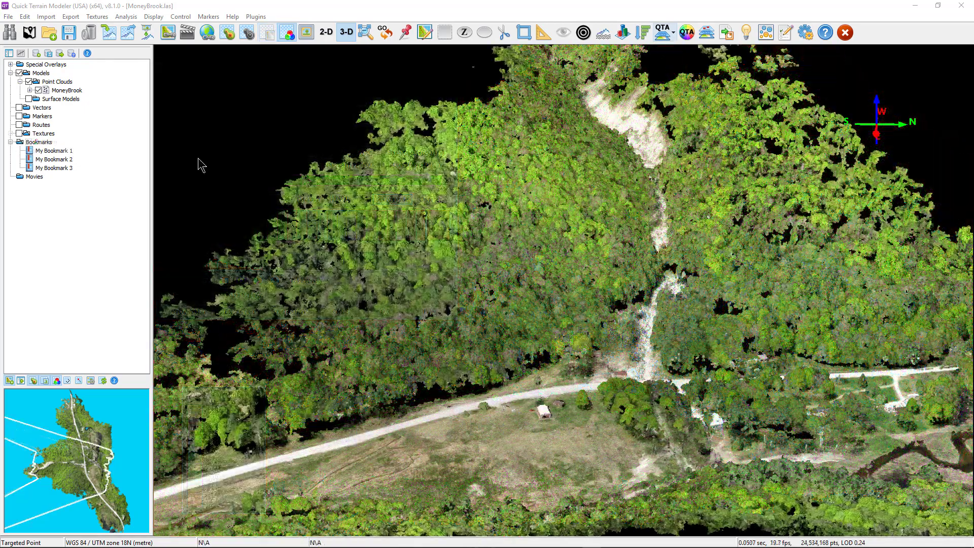
Launch the Point Query Utility from the Analysis functions
click(127, 16)
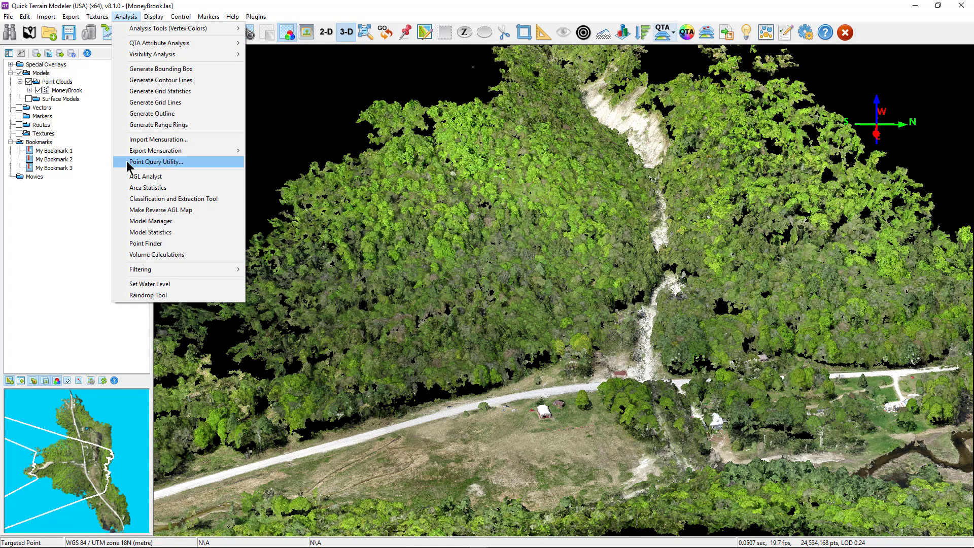
click(155, 163)
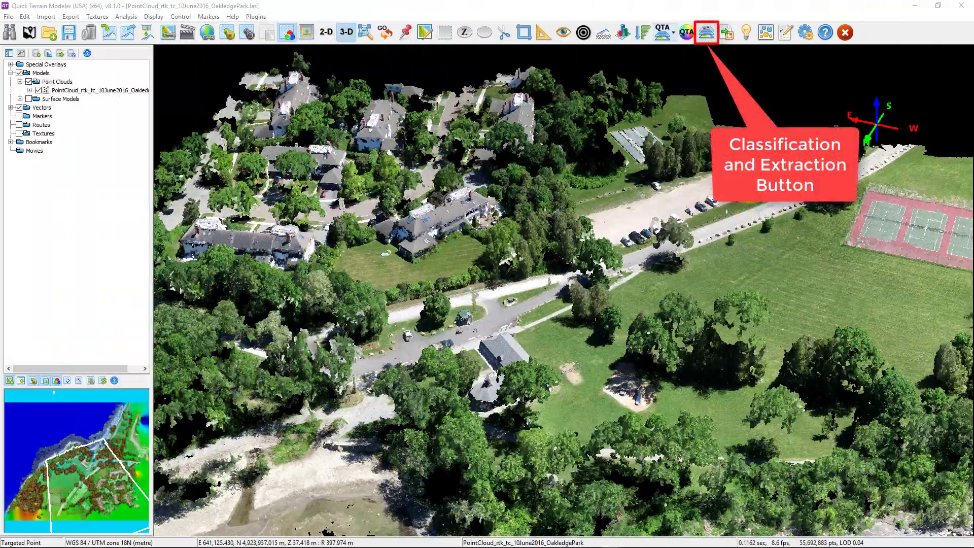
Run Classification and Extraction with points classified, producing outlines, roof vectors, DTM and DSM
click(706, 32)
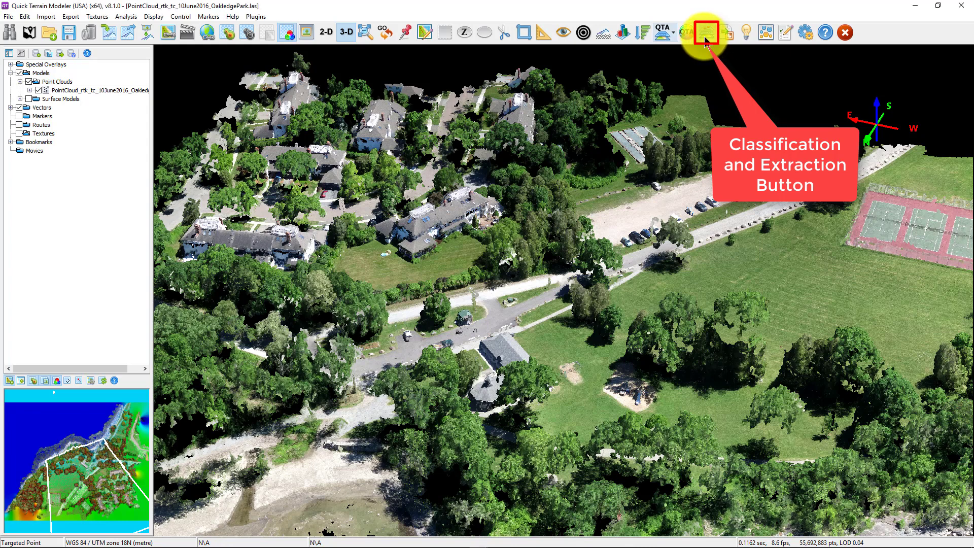
drag(190, 32, 402, 79)
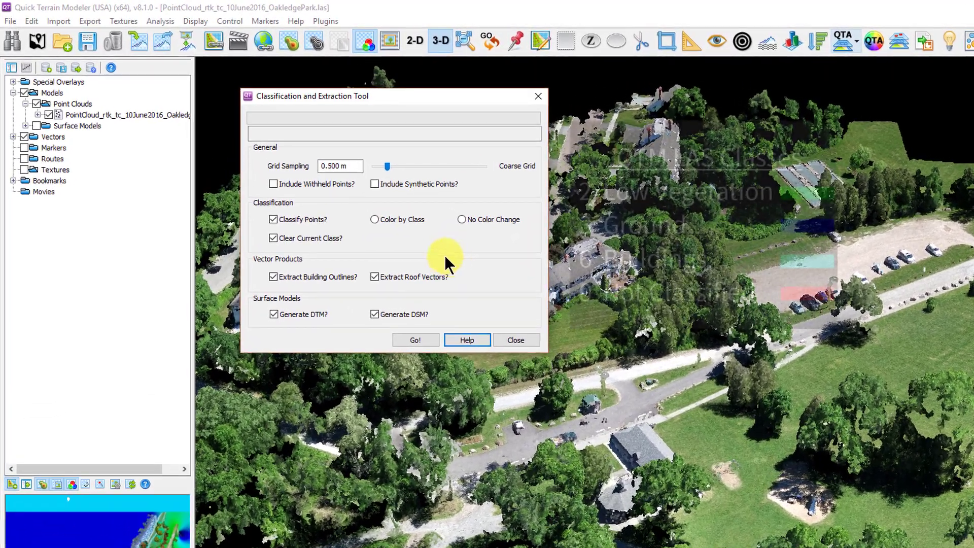
click(295, 220)
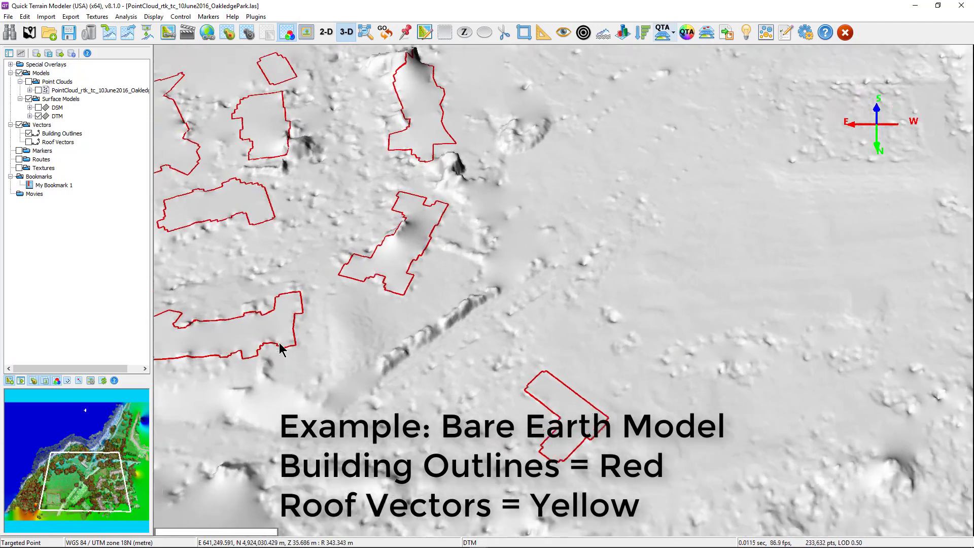
Show the roof vectors over the bare-earth terrain and bring back the point cloud
drag(282, 349, 441, 320)
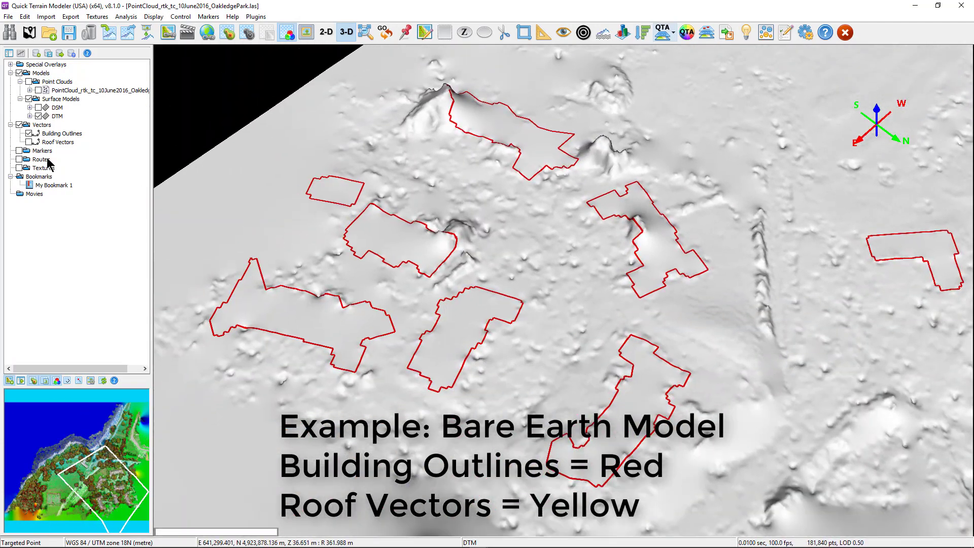
click(31, 142)
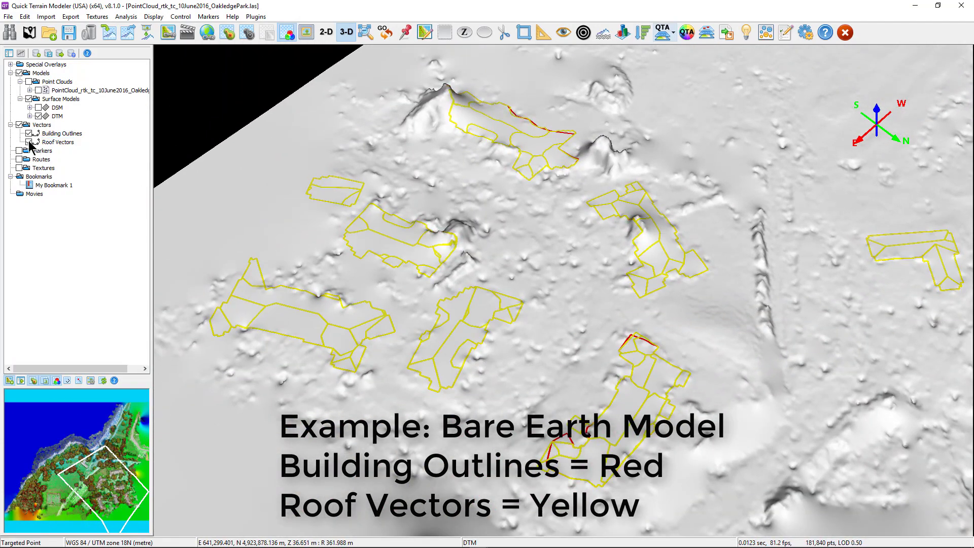
click(30, 82)
drag(457, 305, 381, 266)
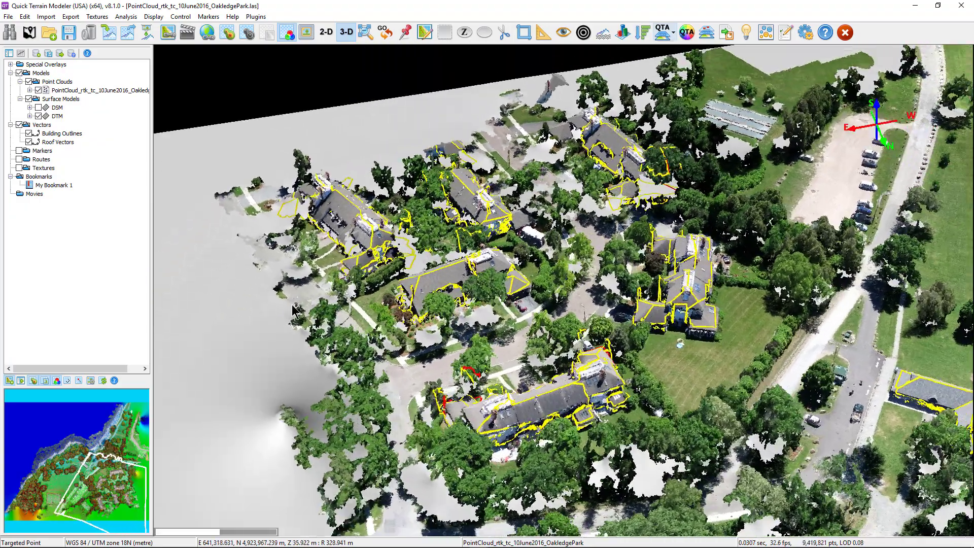
Hide the surface models and colour the point cloud by classification
click(40, 116)
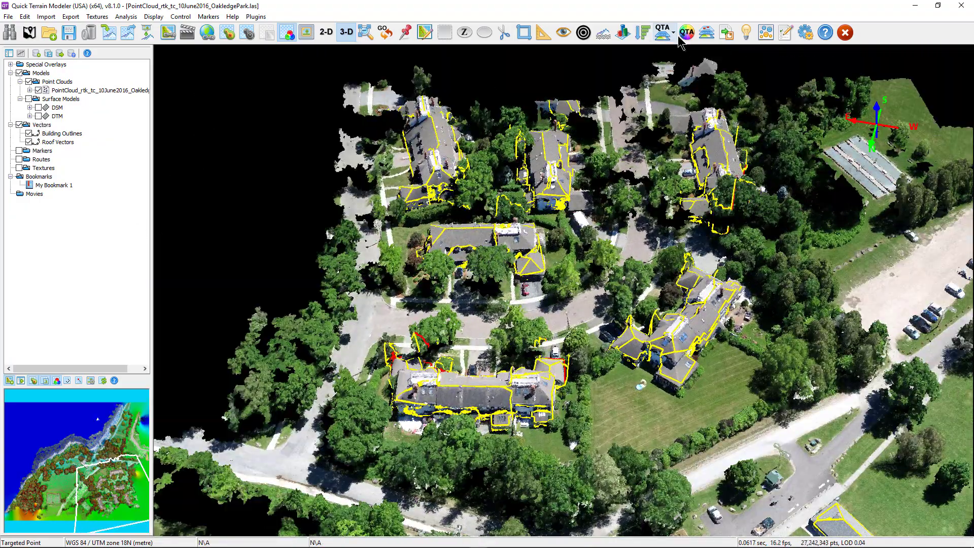
click(664, 32)
click(676, 64)
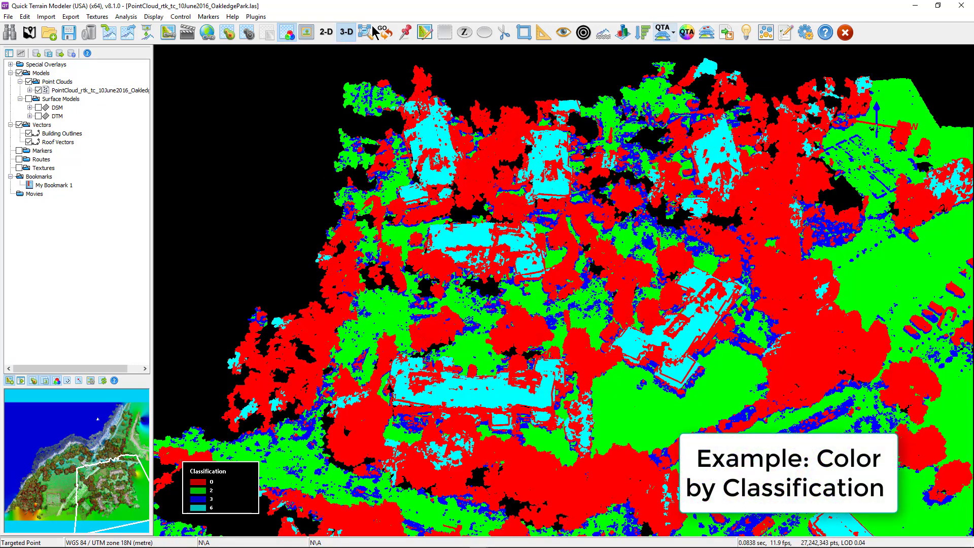
Bring up the editing tools and place the floating toolbar beside the layer tree
click(425, 33)
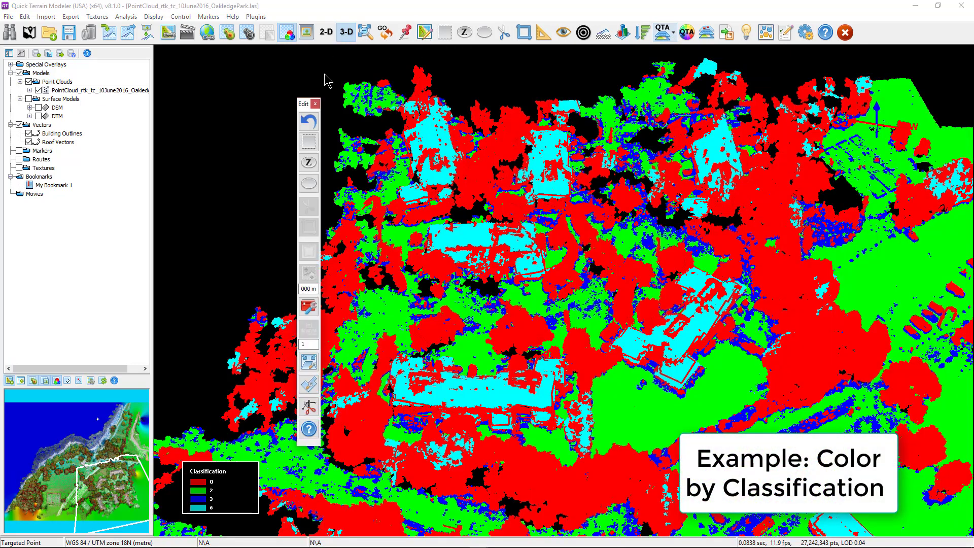
drag(308, 102, 250, 85)
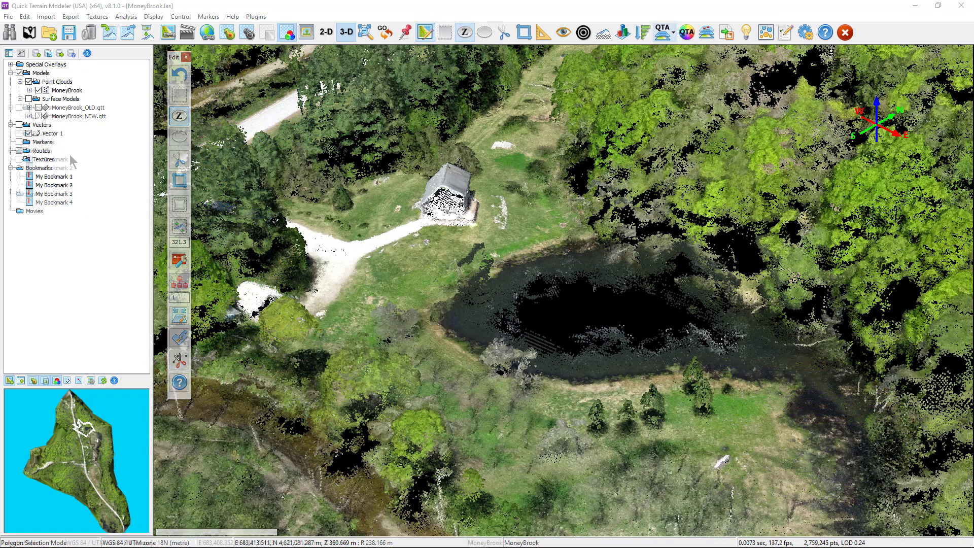
Set up conversion of MoneyBrook to a QTT gridded surface with Adaptive Triangulation hole fill
click(25, 17)
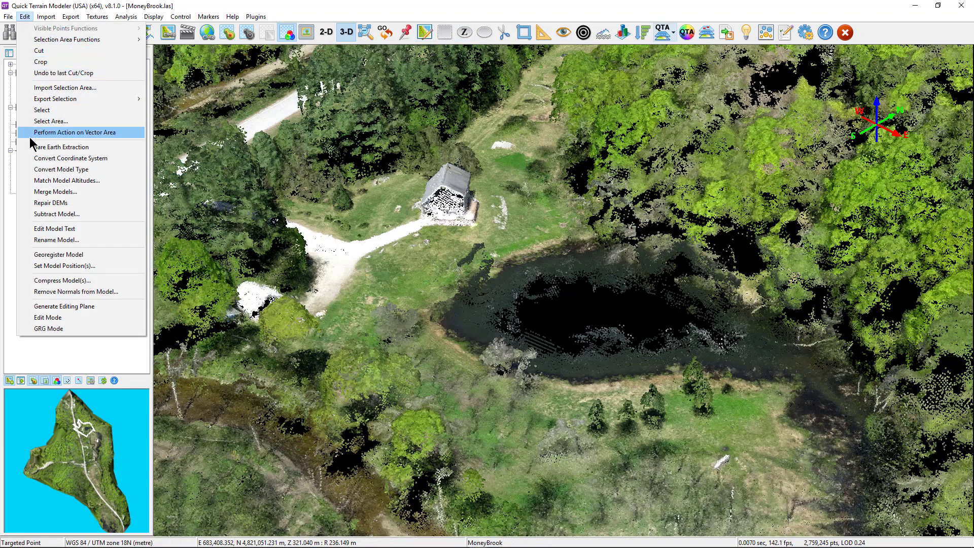
click(61, 169)
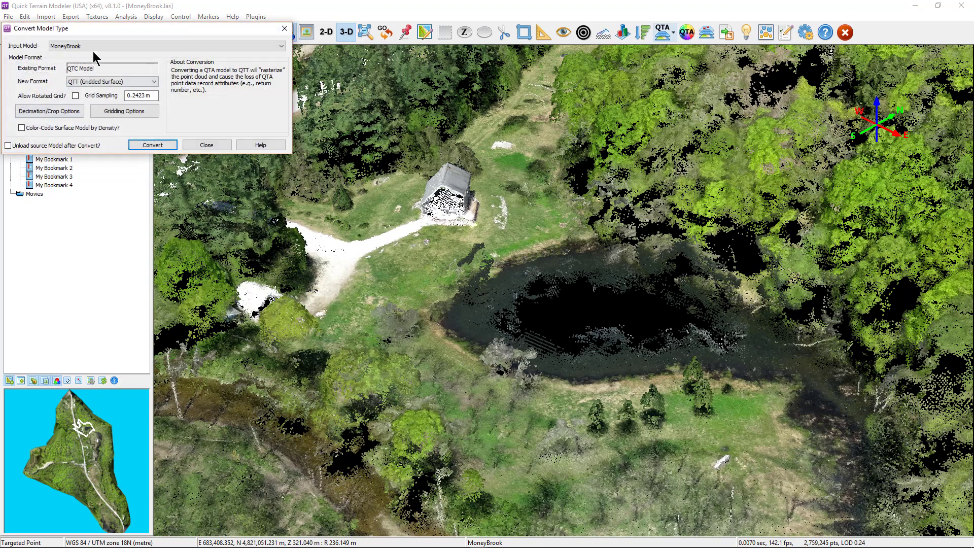
mouse_move(93, 50)
mouse_down()
mouse_move(524, 77)
mouse_move(557, 68)
mouse_up()
click(237, 145)
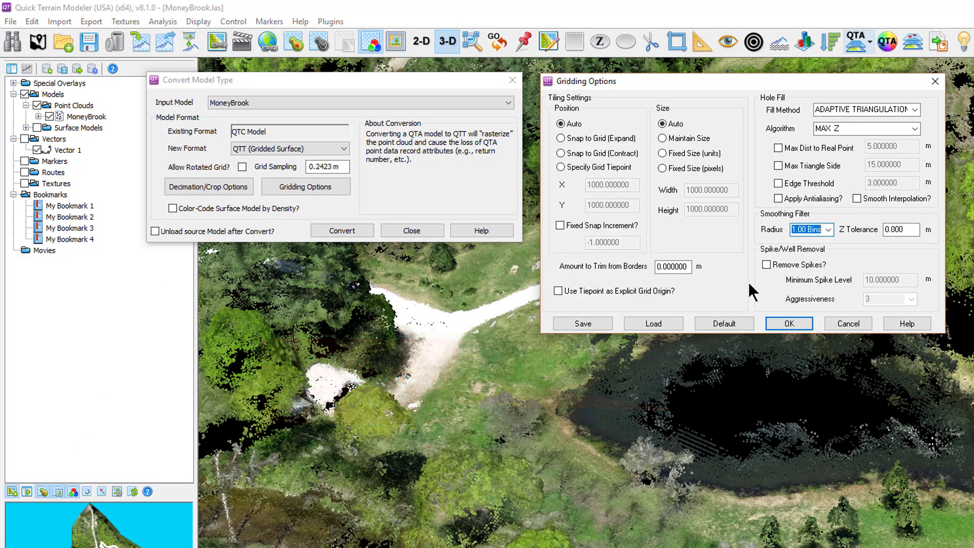
click(789, 323)
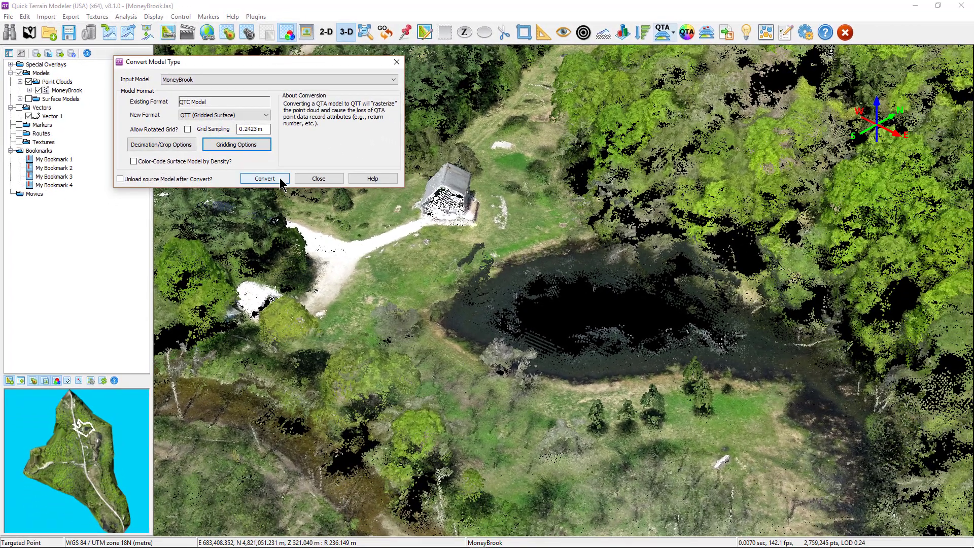
Run the conversion, then hide the MoneyBrook point cloud and MoneyBrook_OLD.qtt, leaving MoneyBrook_NEW.qtt shown
click(265, 179)
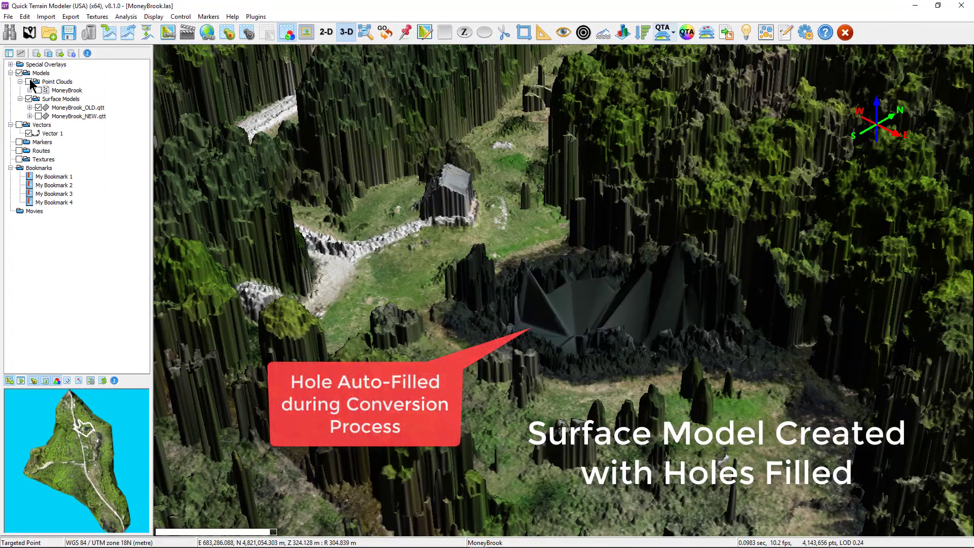
click(35, 83)
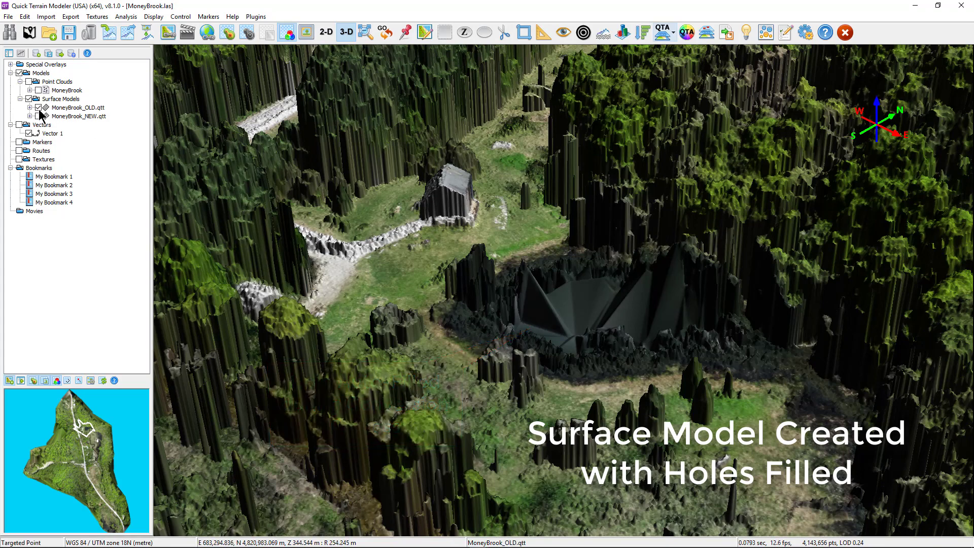
click(39, 107)
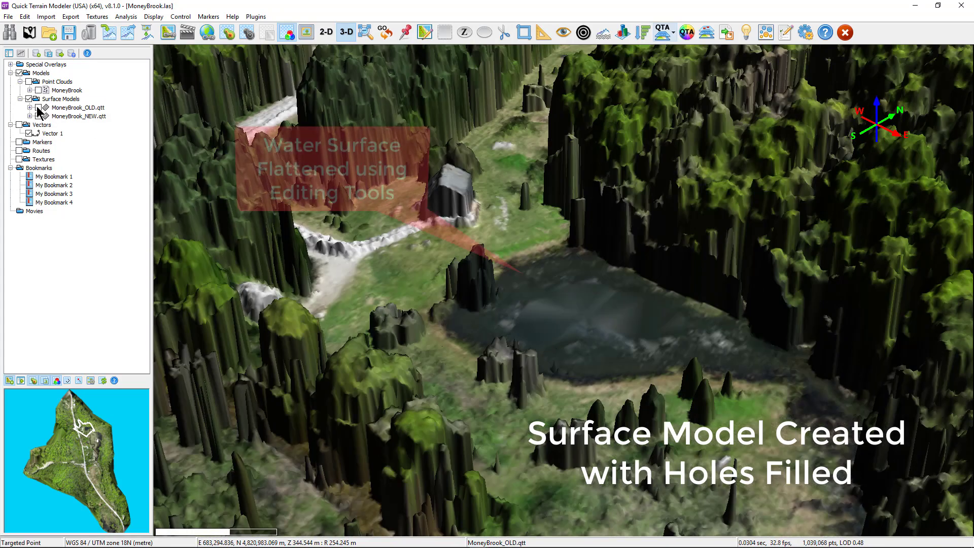